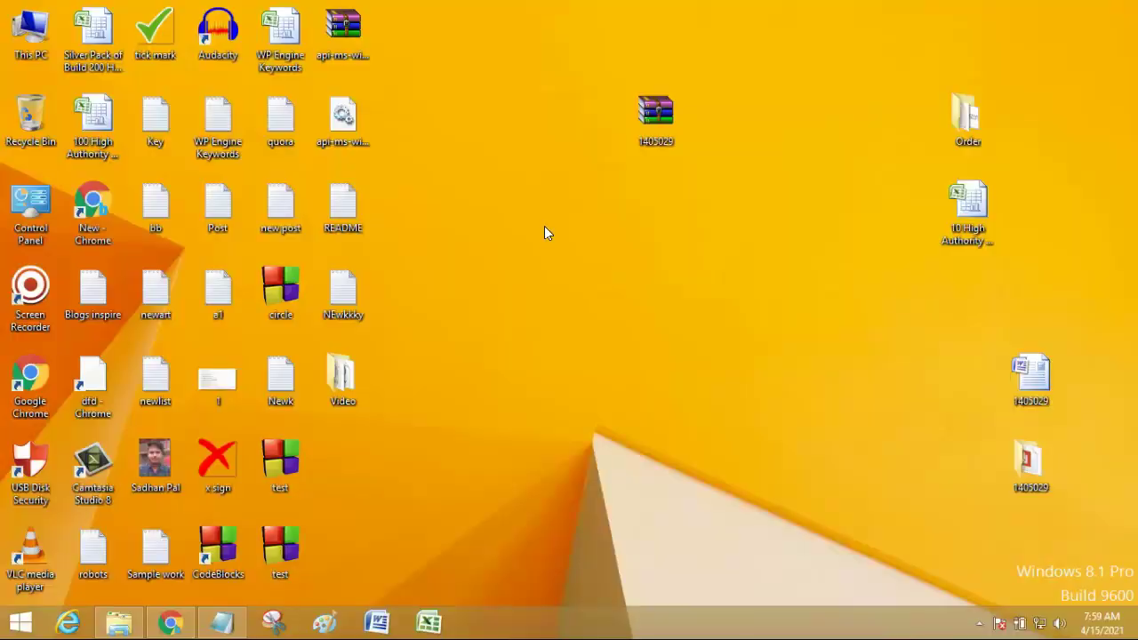
# Bring the newsite999 home page forward in Chrome and check its GeneratePress footer credit.
pyautogui.rightClick(518, 220)
pyautogui.click(564, 263)
pyautogui.click(170, 623)
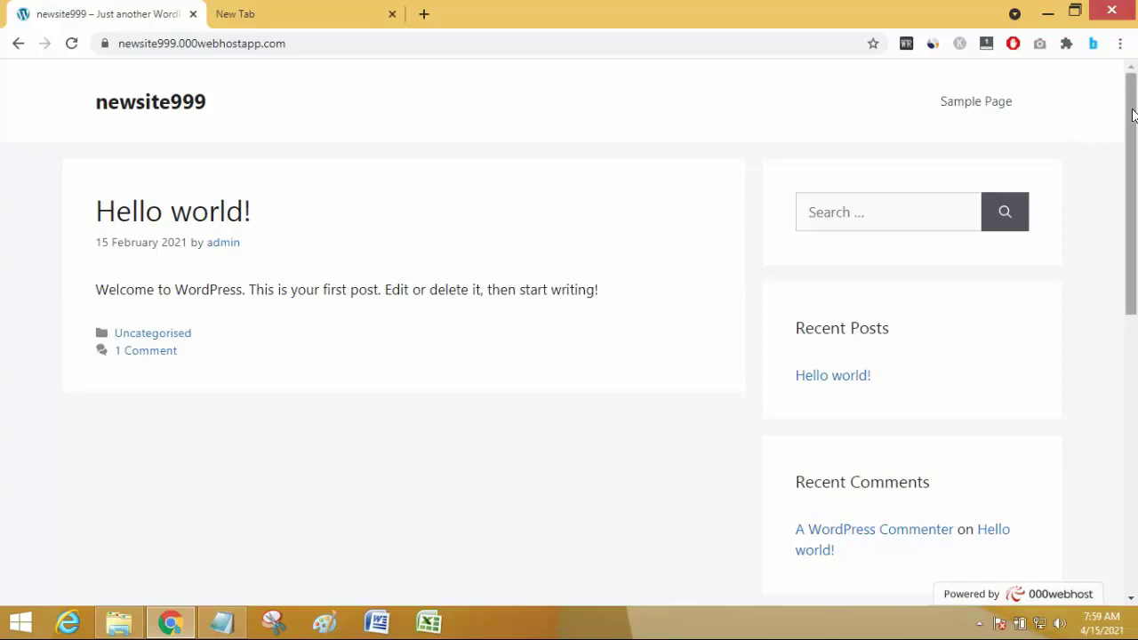
pyautogui.moveTo(1131, 89); pyautogui.dragTo(1135, 440)
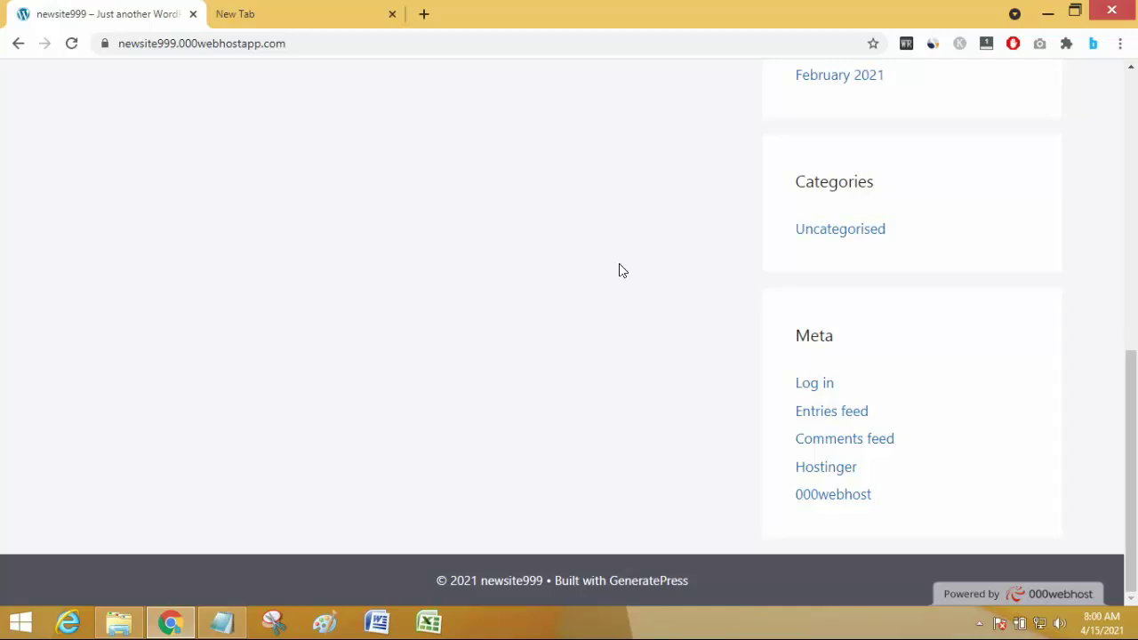
pyautogui.moveTo(1133, 444); pyautogui.dragTo(1136, 142)
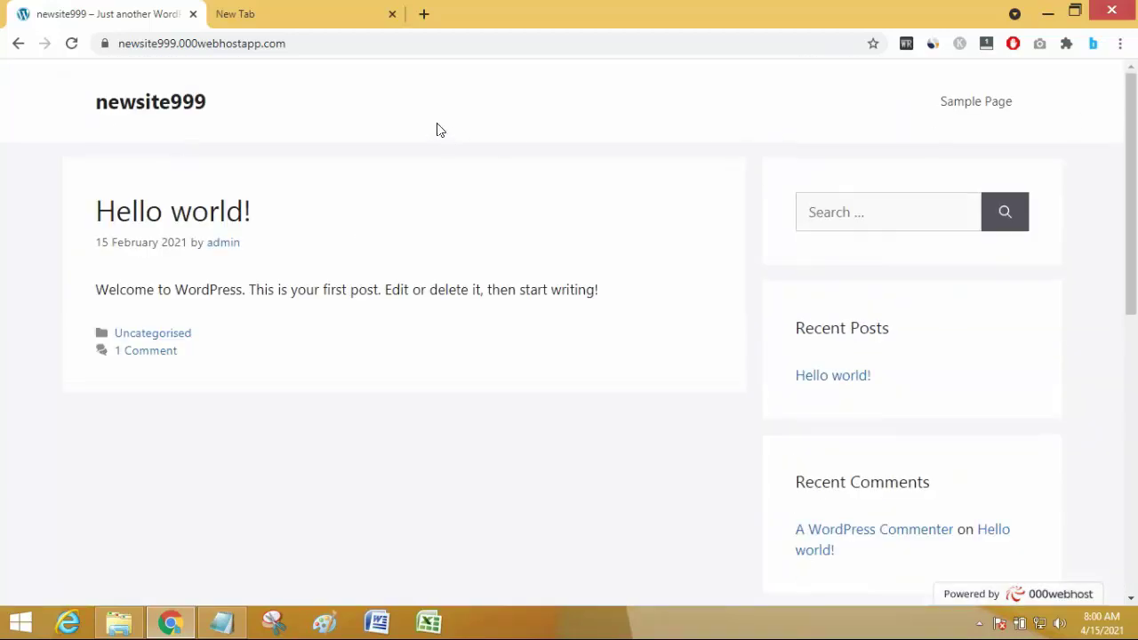
# Load newsite999's /wp-admin address and log in with the saved admin credentials.
pyautogui.click(435, 46)
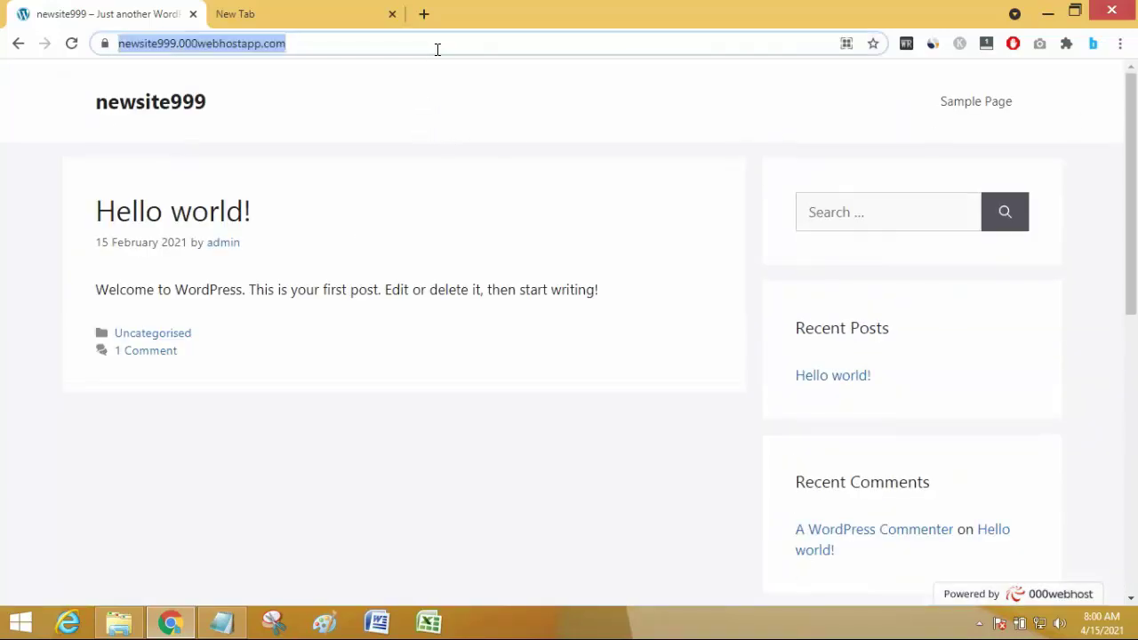
pyautogui.click(437, 49)
pyautogui.write('//')
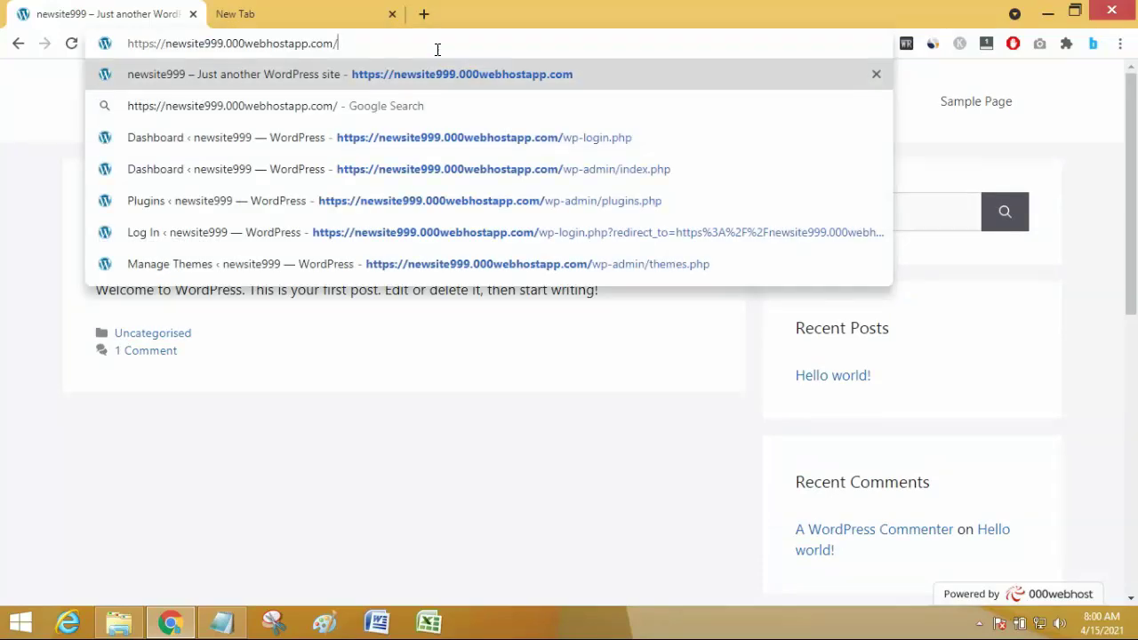
pyautogui.write('w')
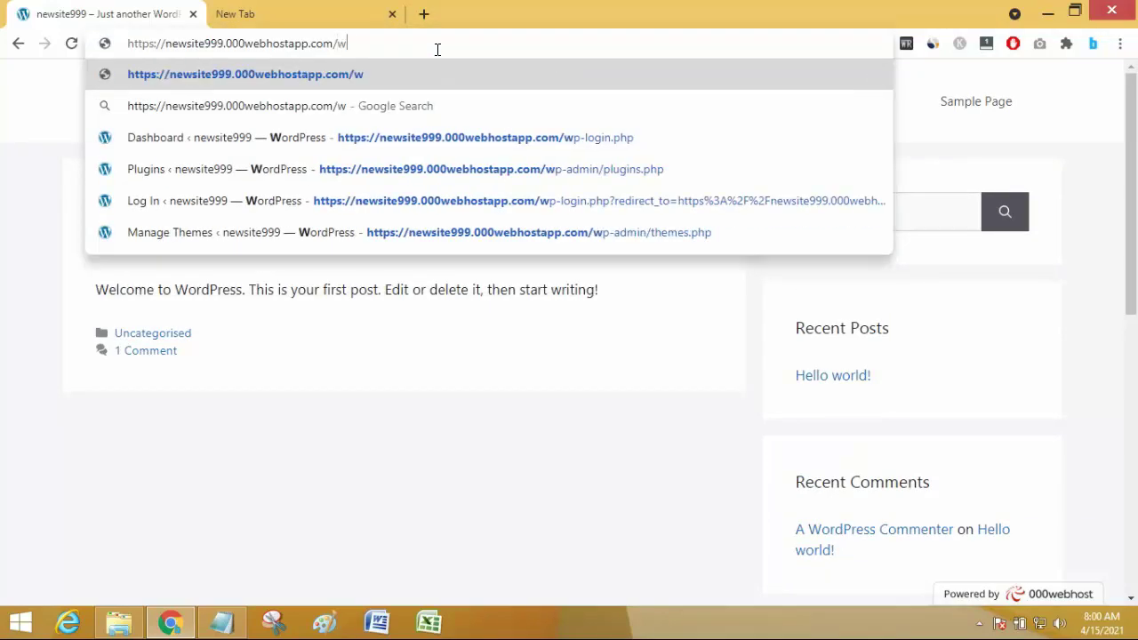
pyautogui.write('p-a')
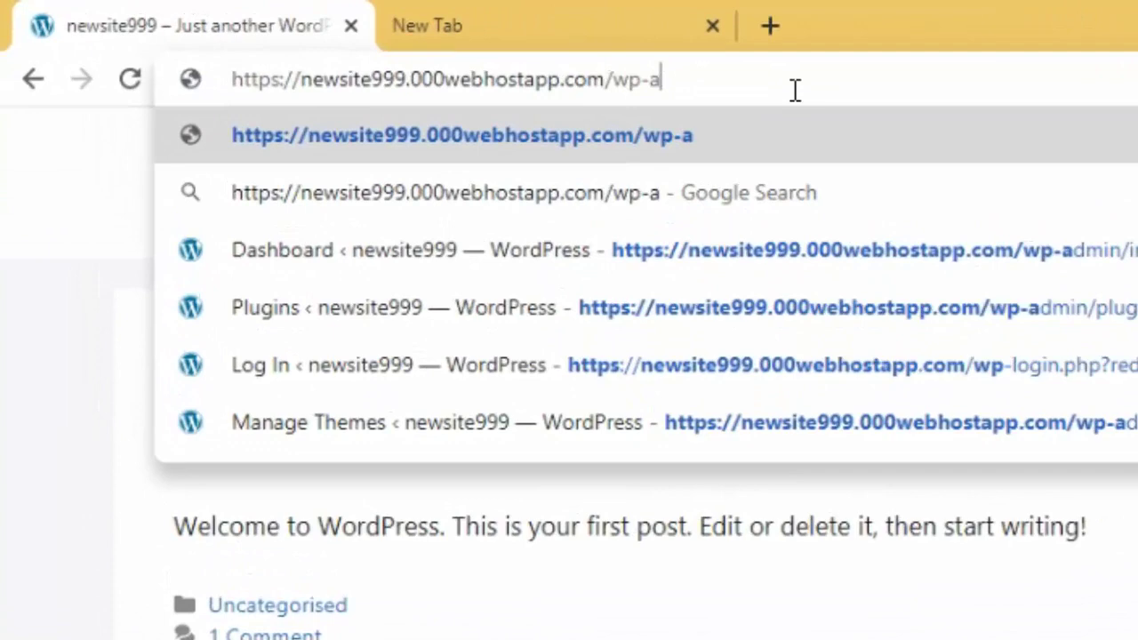
pyautogui.write('dmin')
pyautogui.press('Return')
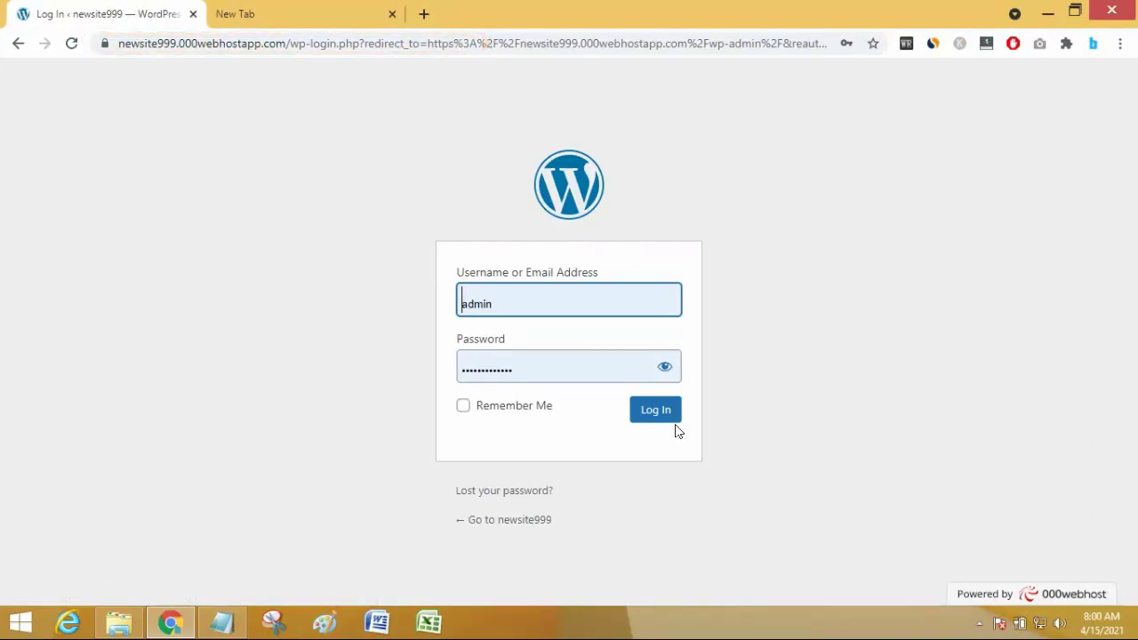
pyautogui.click(659, 413)
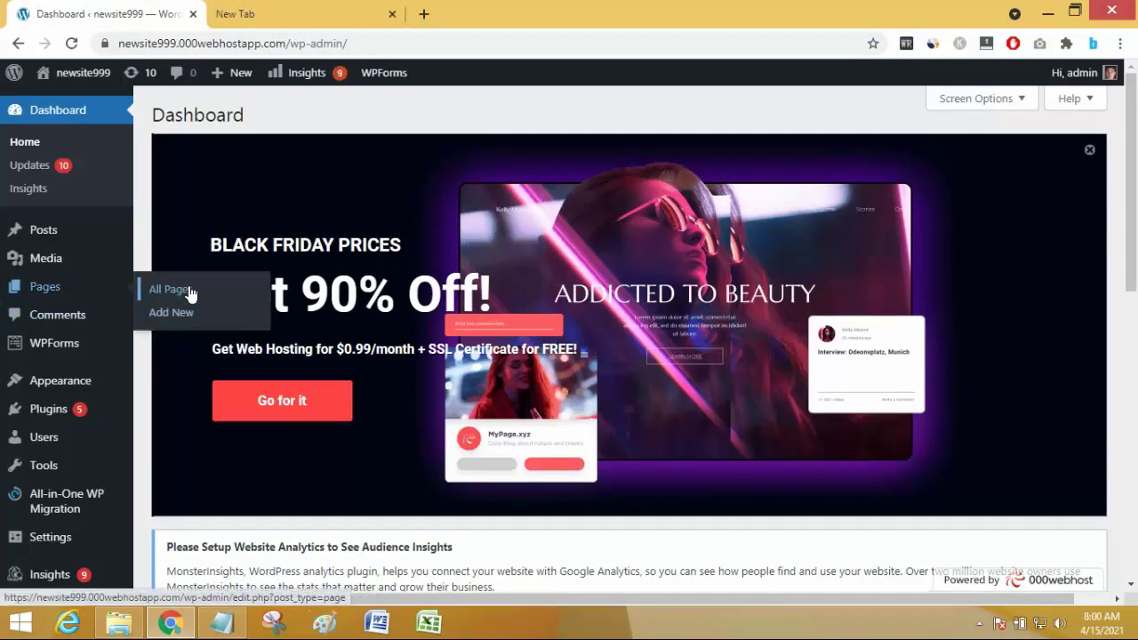
# Open Appearance > Theme Editor to view GeneratePress's style.css.
pyautogui.moveTo(1133, 133); pyautogui.dragTo(1134, 165)
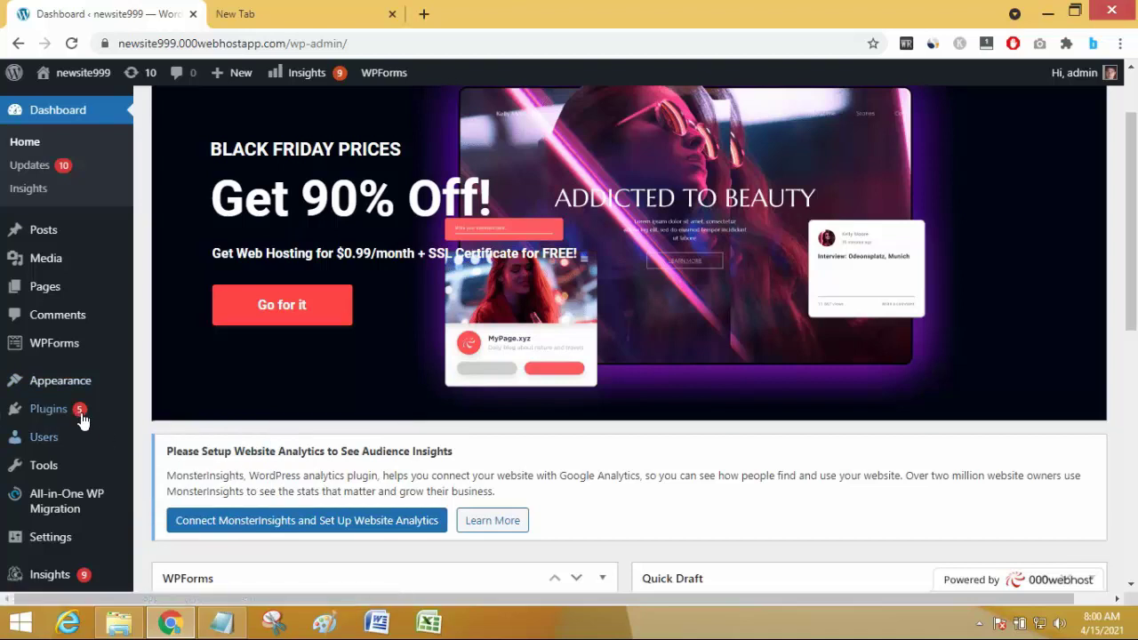
pyautogui.moveTo(60, 381)
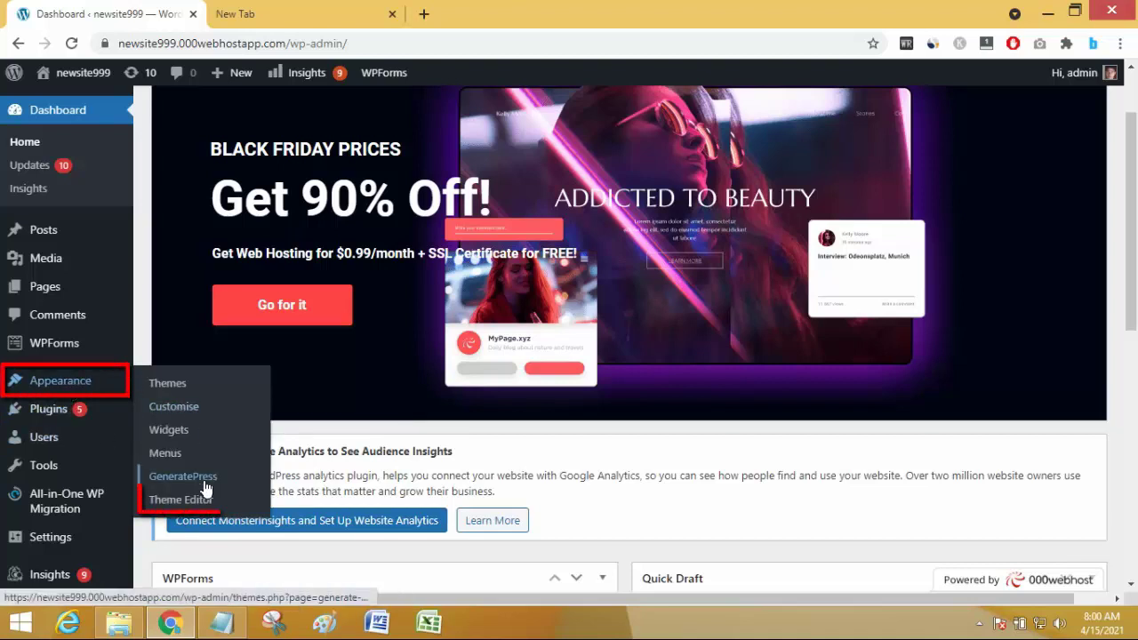
pyautogui.click(173, 501)
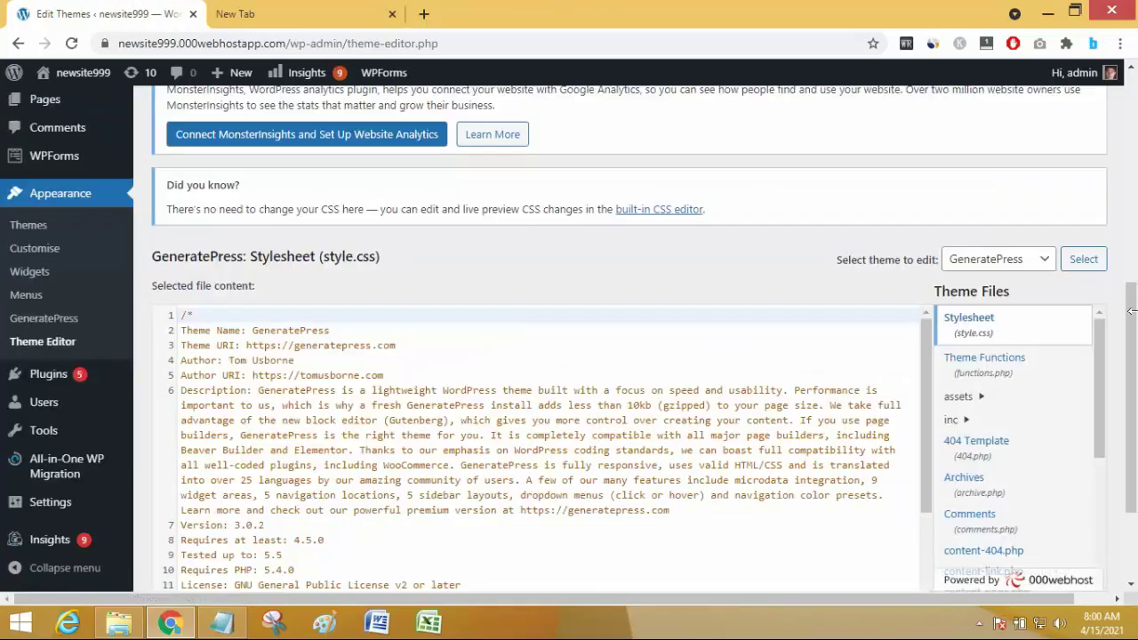
pyautogui.moveTo(1132, 311); pyautogui.dragTo(1133, 360)
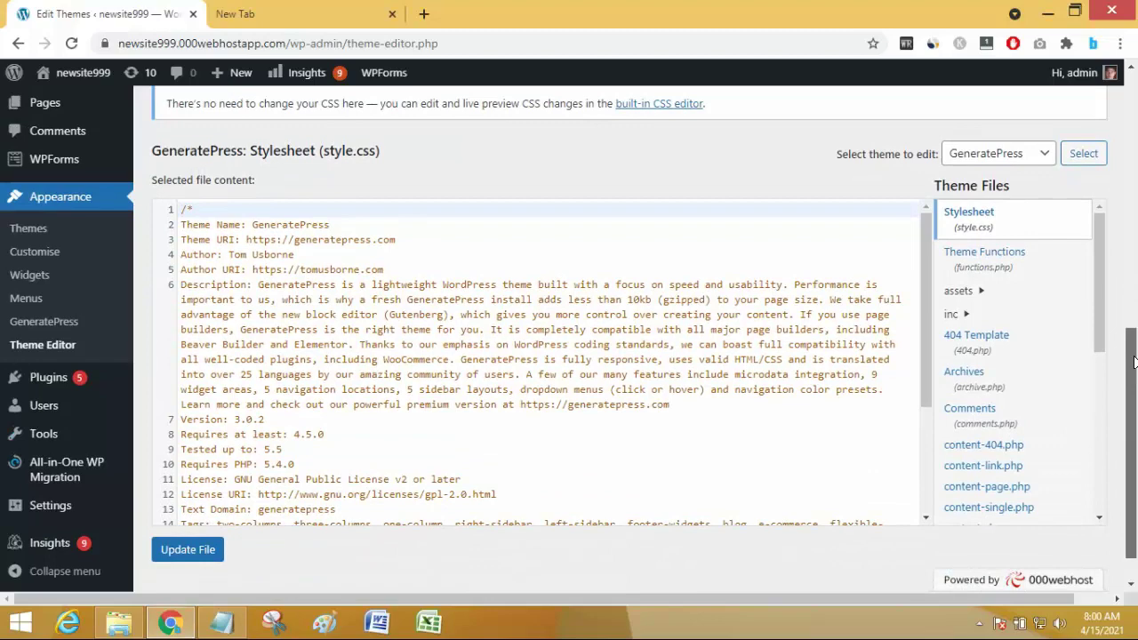
pyautogui.scroll(-1, 1134, 360)
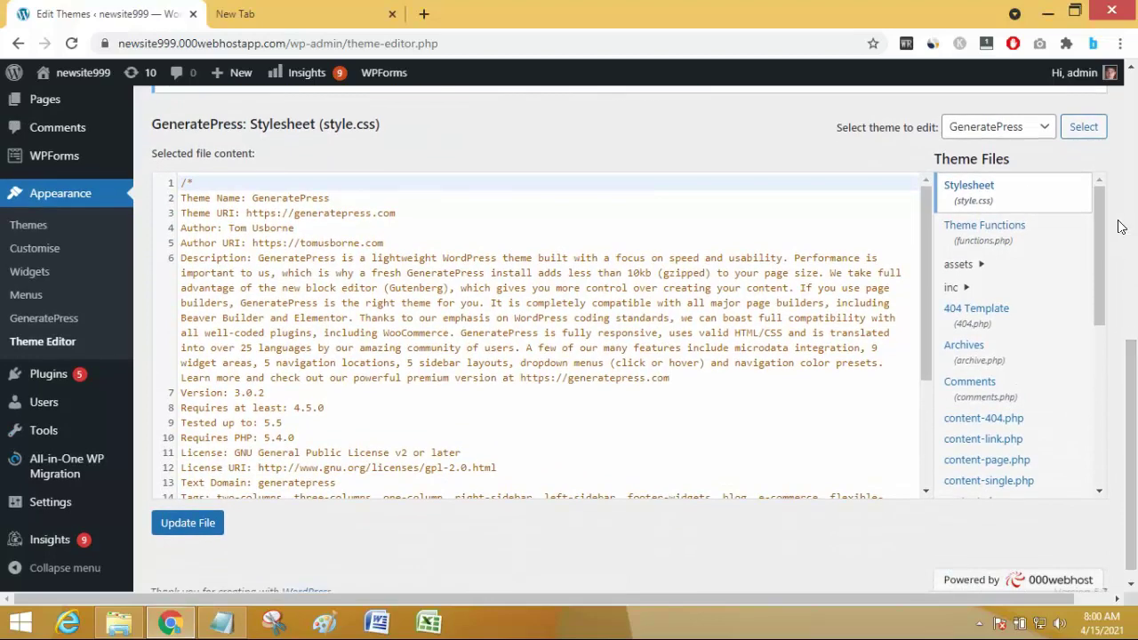
# Load GeneratePress's functions.php and place the cursor on the empty line 104.
pyautogui.click(1044, 243)
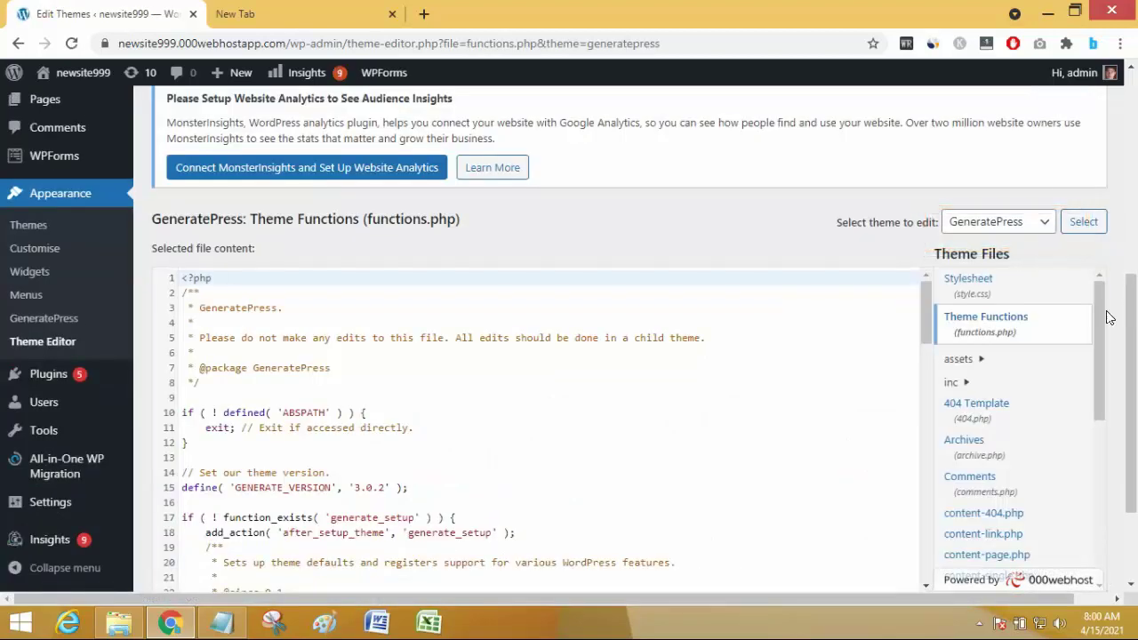
pyautogui.scroll(-2, 1127, 364)
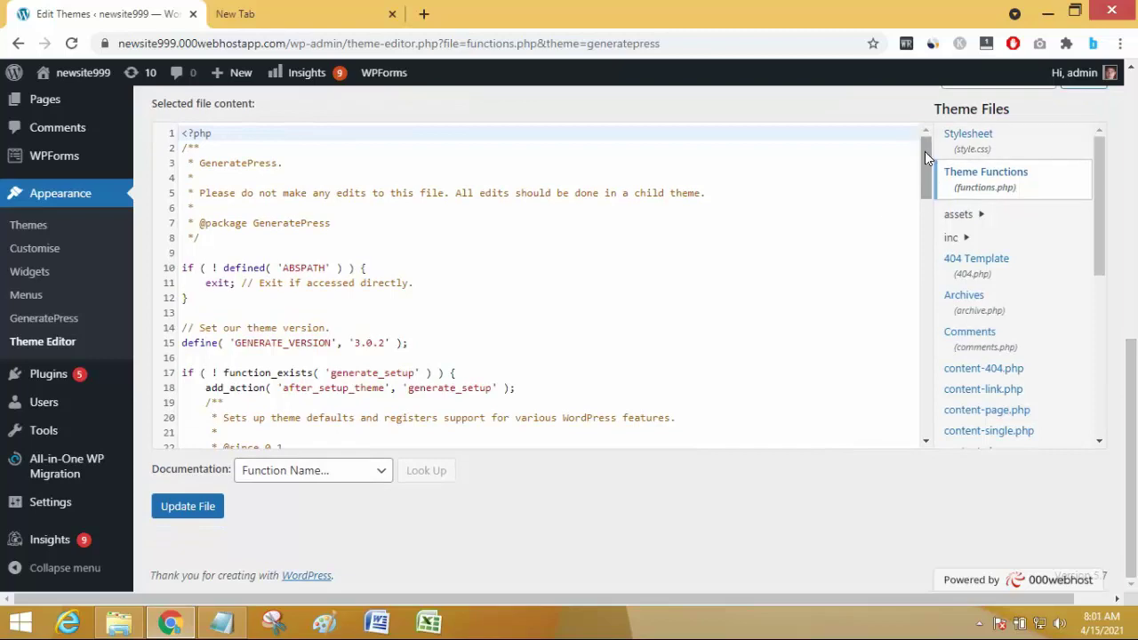
pyautogui.moveTo(925, 151); pyautogui.dragTo(938, 437)
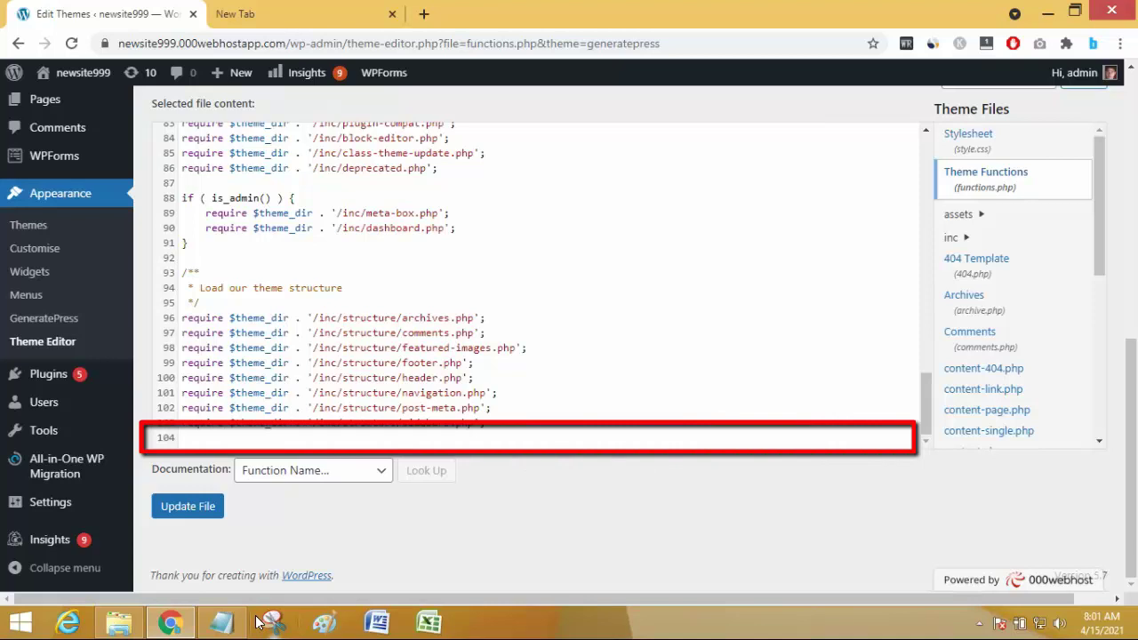
pyautogui.click(215, 437)
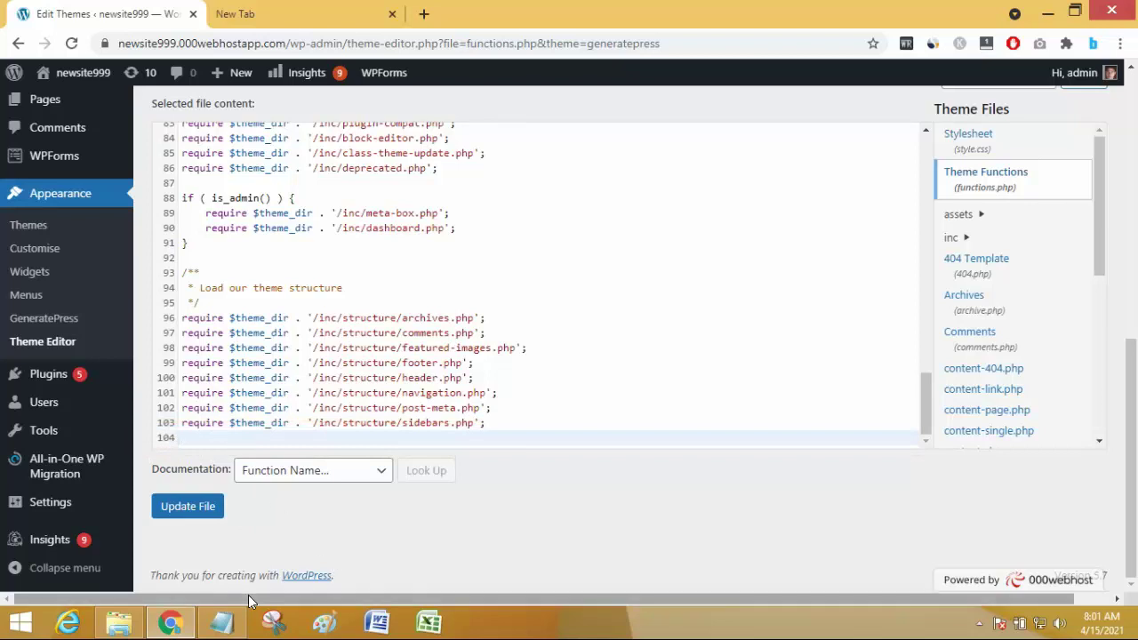
# Copy the copyright filter code from the Notepad footer note, then minimize it.
pyautogui.click(222, 621)
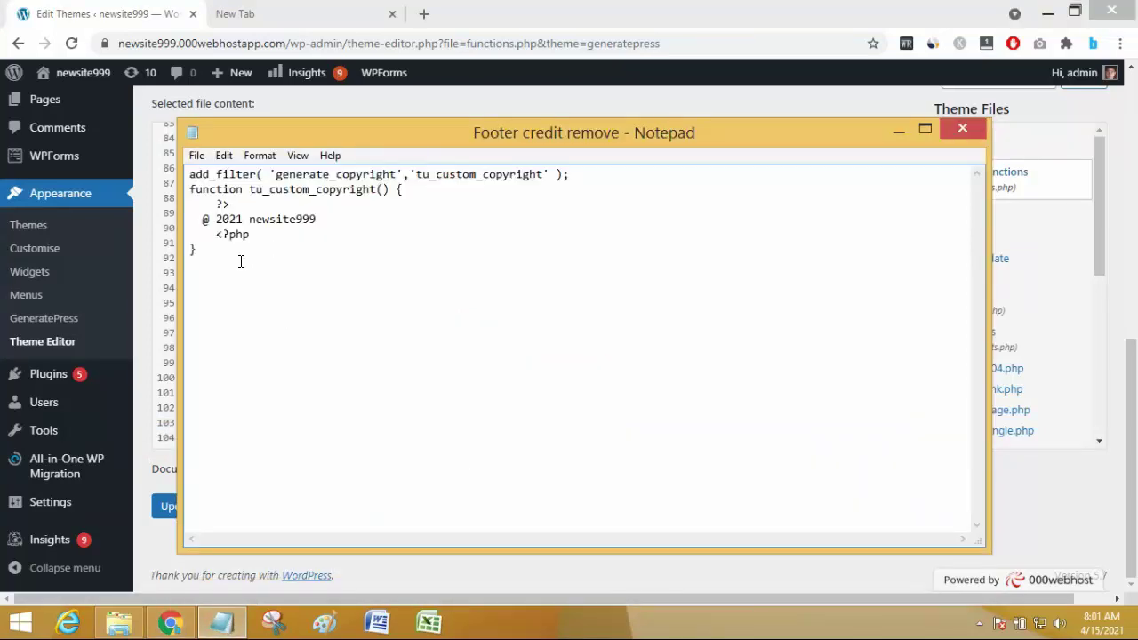
pyautogui.moveTo(242, 259); pyautogui.dragTo(192, 175)
pyautogui.rightClick(193, 177)
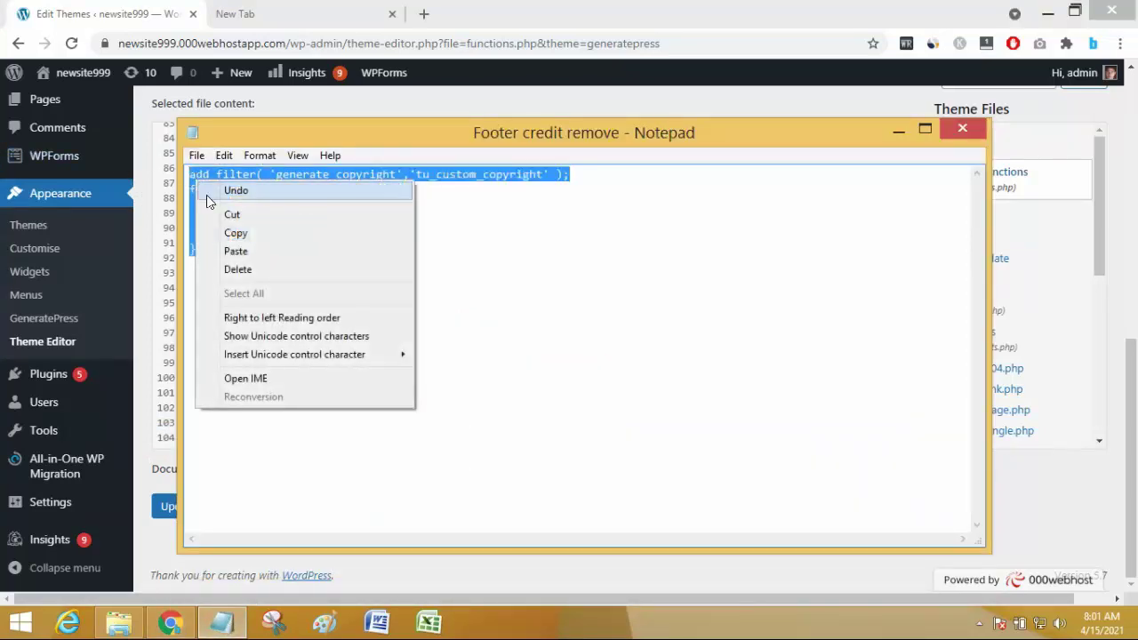
pyautogui.click(229, 231)
pyautogui.click(897, 131)
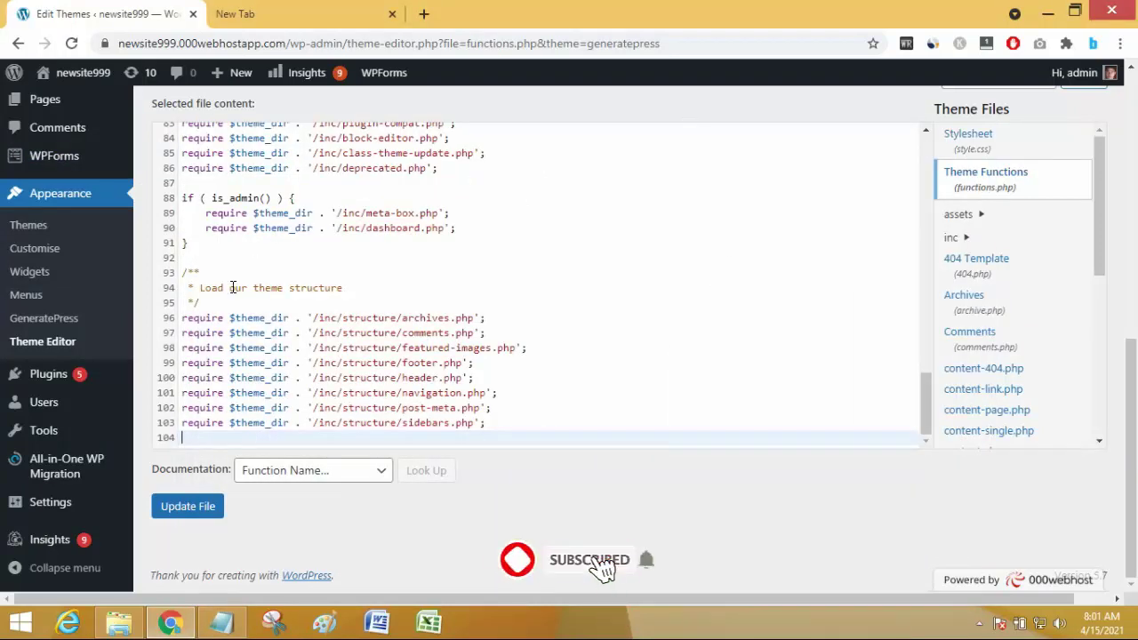
# Paste the copyright filter at line 104, update functions.php, and open the site in a new tab.
pyautogui.rightClick(192, 436)
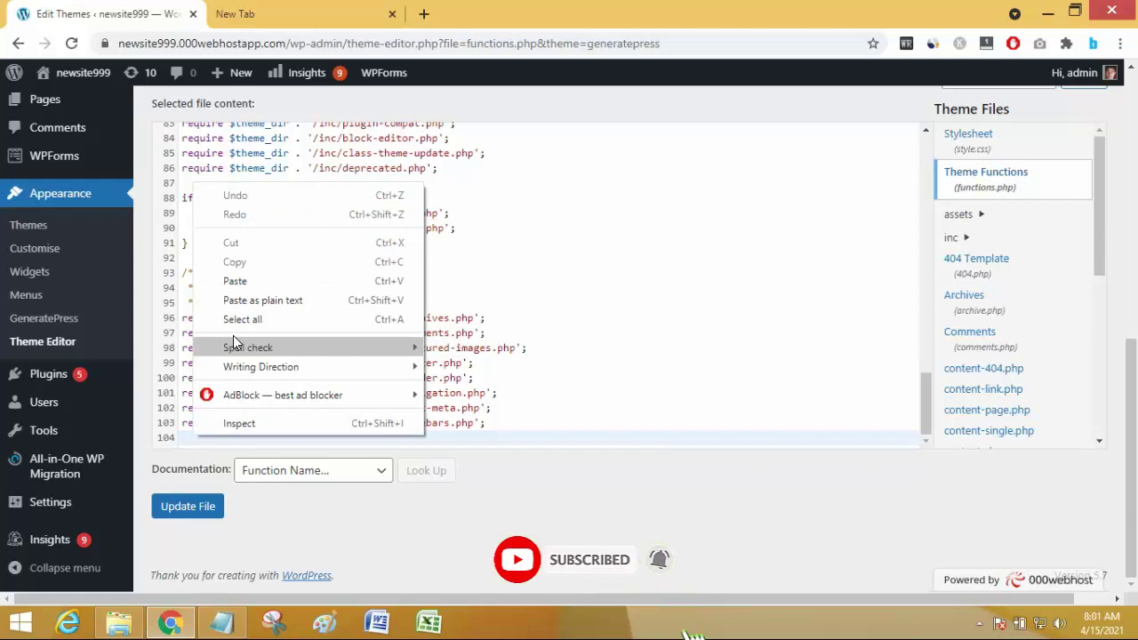
pyautogui.click(235, 281)
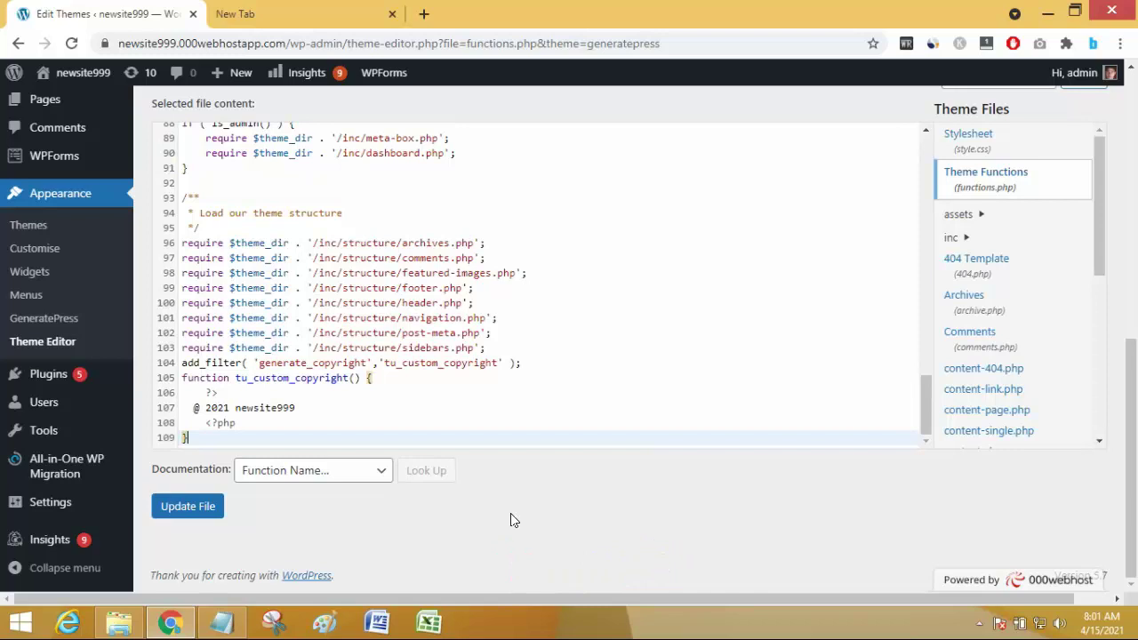
pyautogui.click(159, 501)
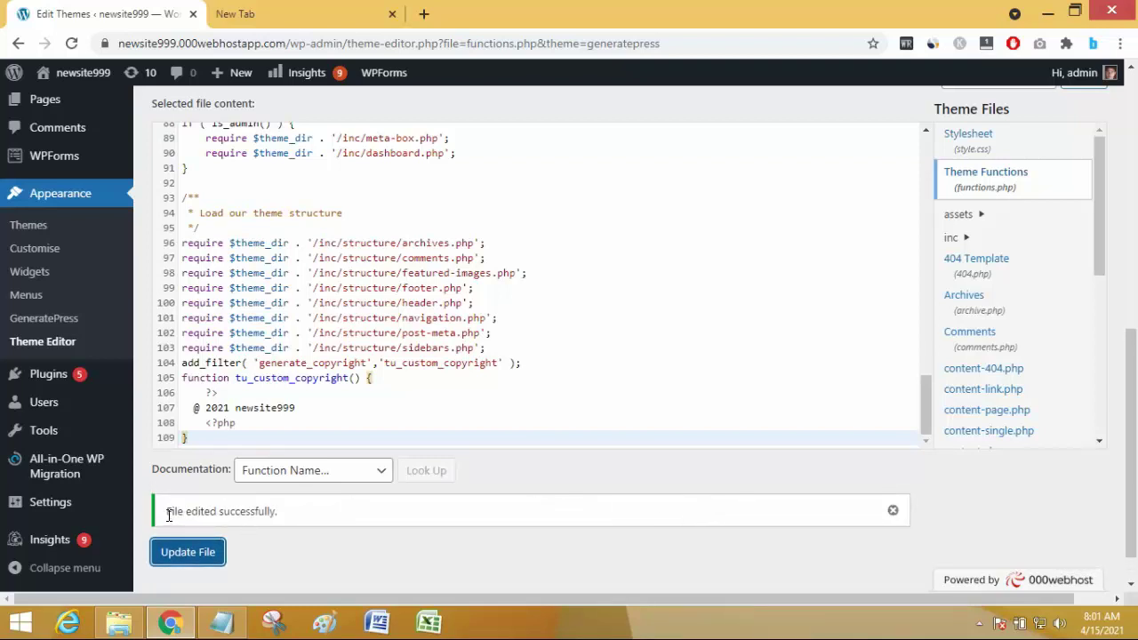
pyautogui.moveTo(81, 72)
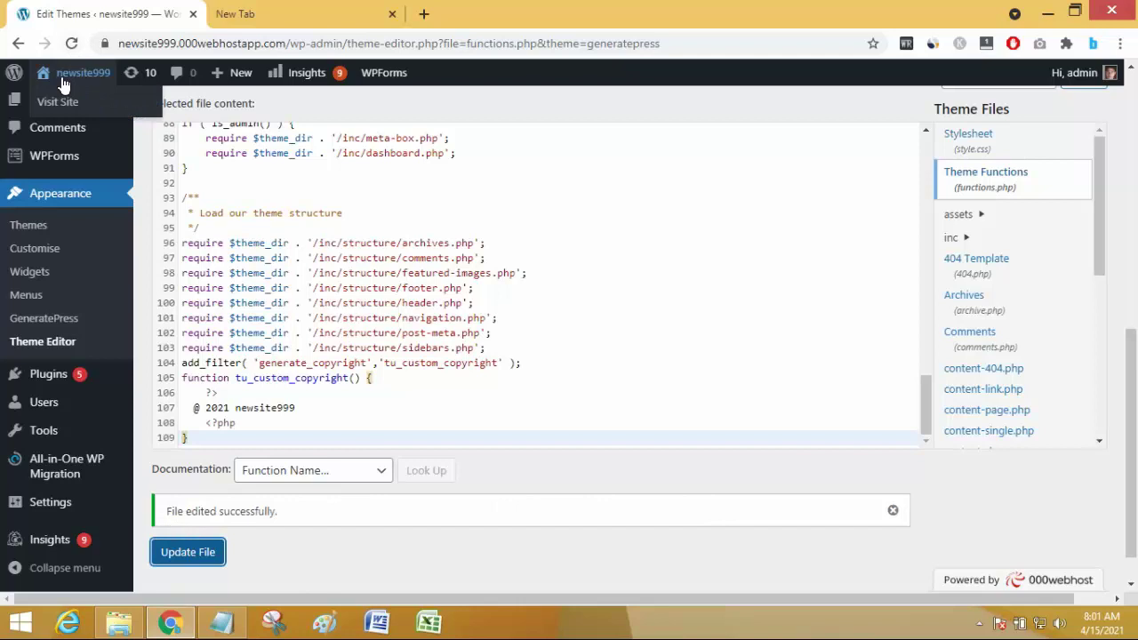
pyautogui.rightClick(71, 105)
pyautogui.click(138, 112)
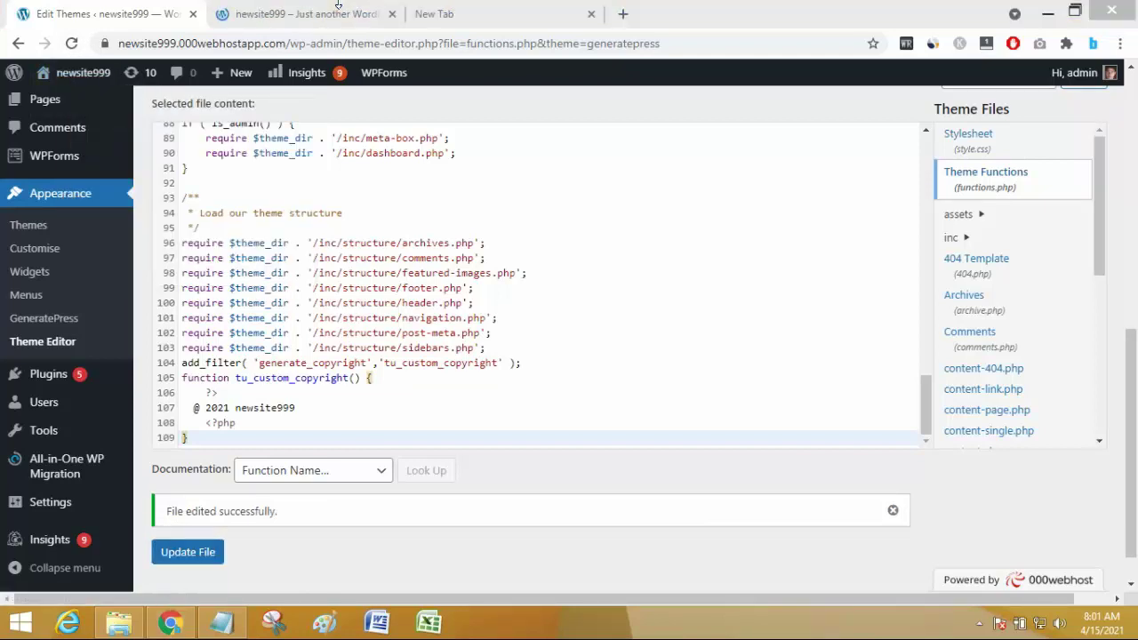
# Scroll the site tab to confirm the footer still shows 'Built with GeneratePress'.
pyautogui.click(307, 14)
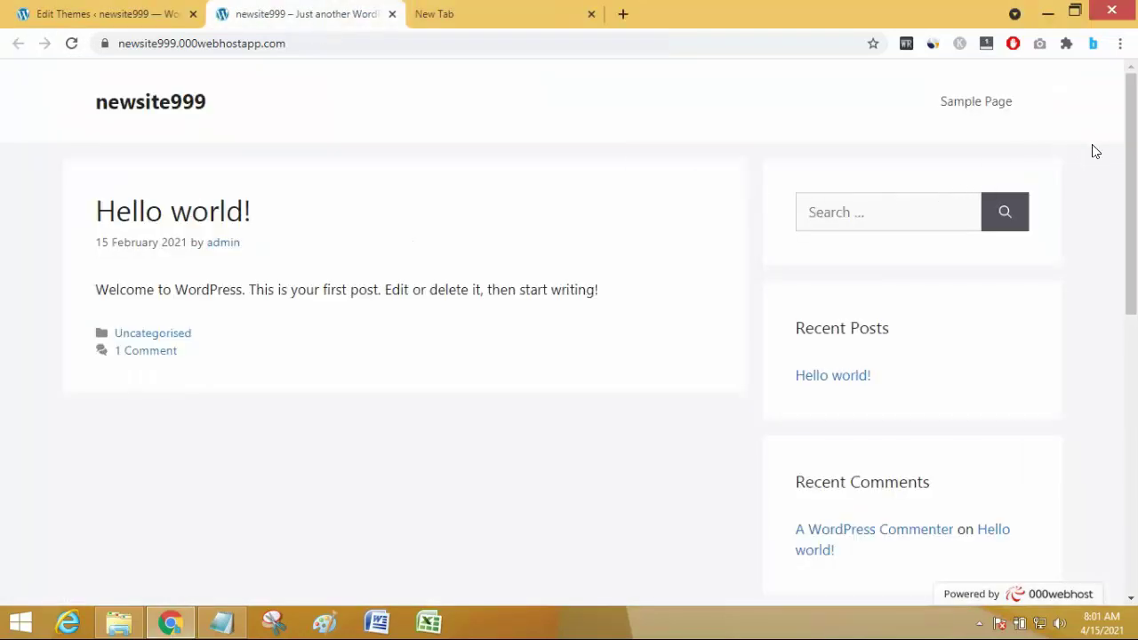
pyautogui.moveTo(1133, 175); pyautogui.dragTo(1134, 448)
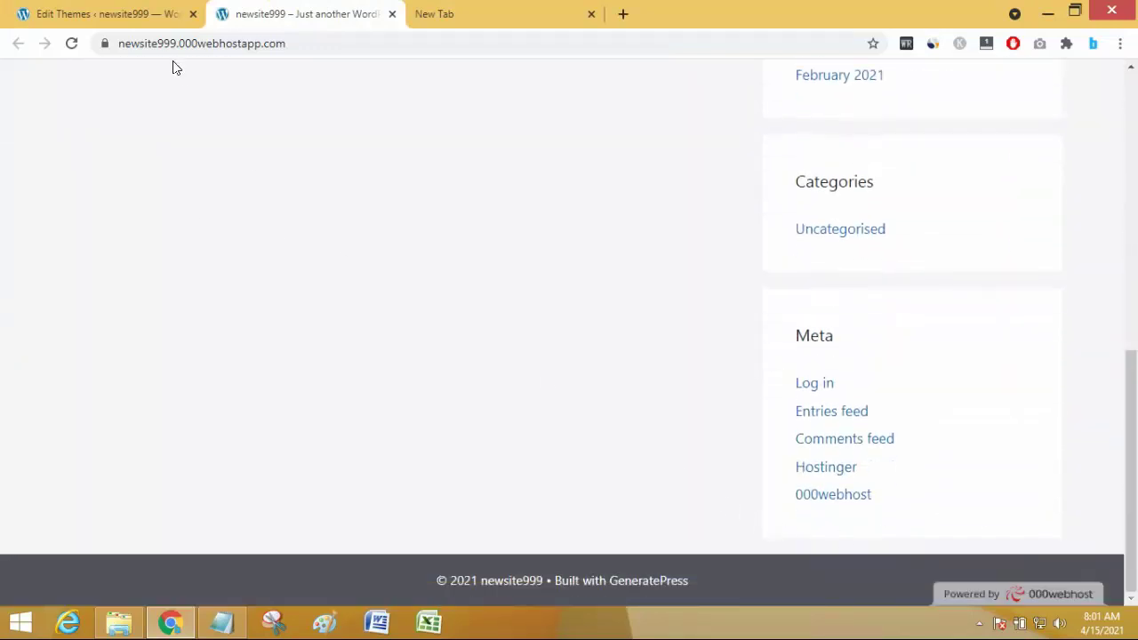
pyautogui.click(96, 14)
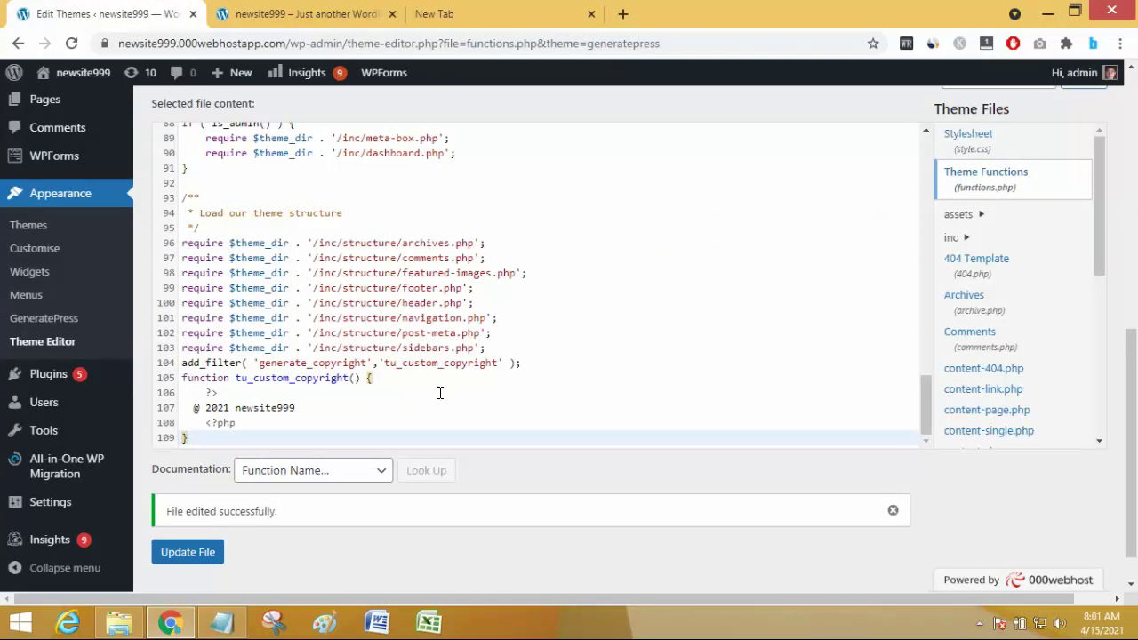
# Check the '@ 2021 newsite999' line in functions.php, then return to the site tab.
pyautogui.click(313, 405)
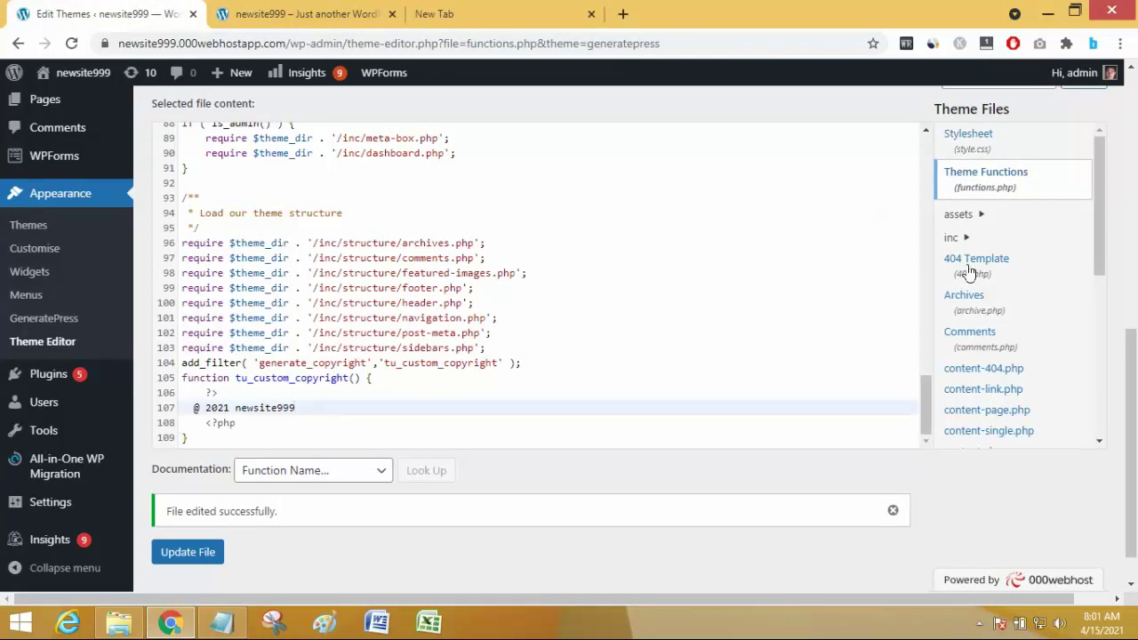
pyautogui.moveTo(1131, 346); pyautogui.dragTo(1132, 134)
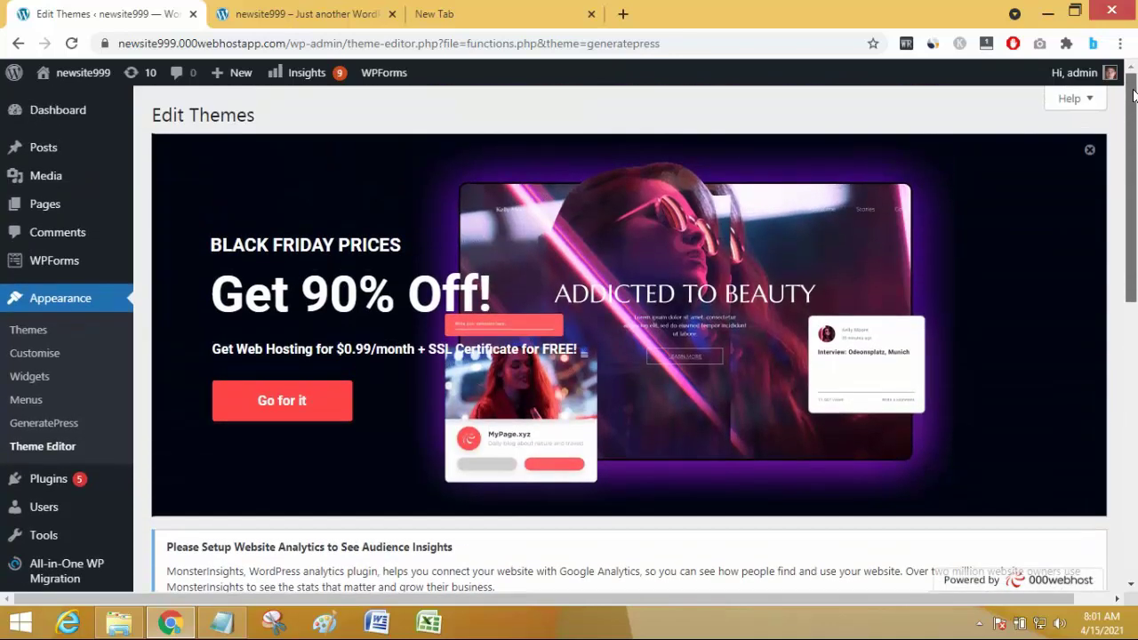
pyautogui.click(276, 7)
# Reload the site and confirm the footer now reads only '@ 2021 newsite999'.
pyautogui.click(75, 46)
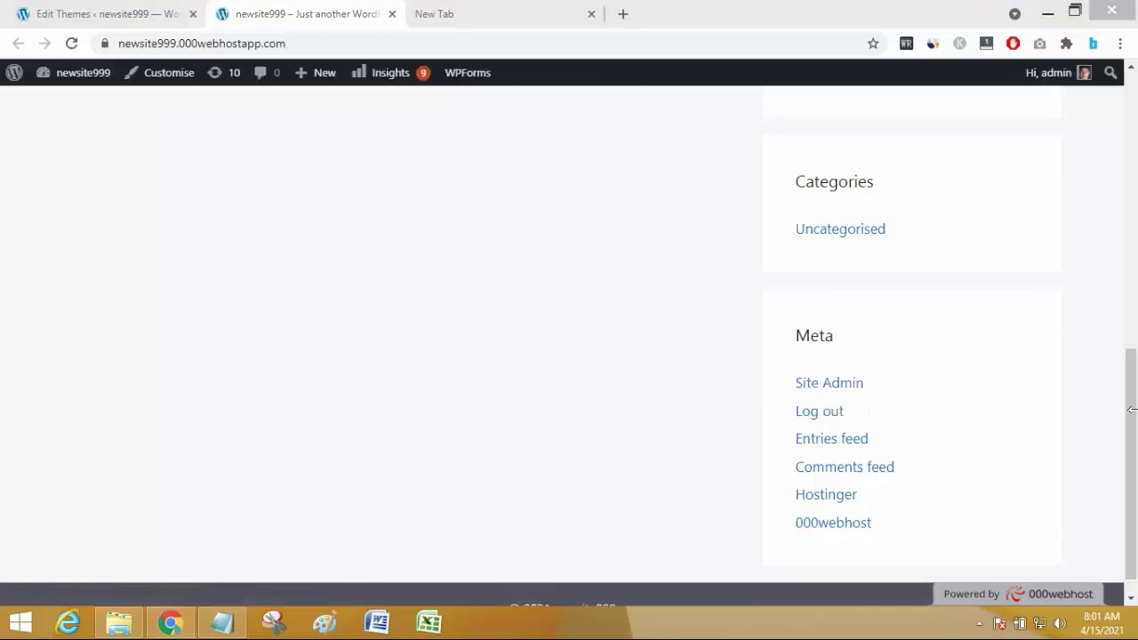
pyautogui.moveTo(1131, 426); pyautogui.dragTo(1132, 551)
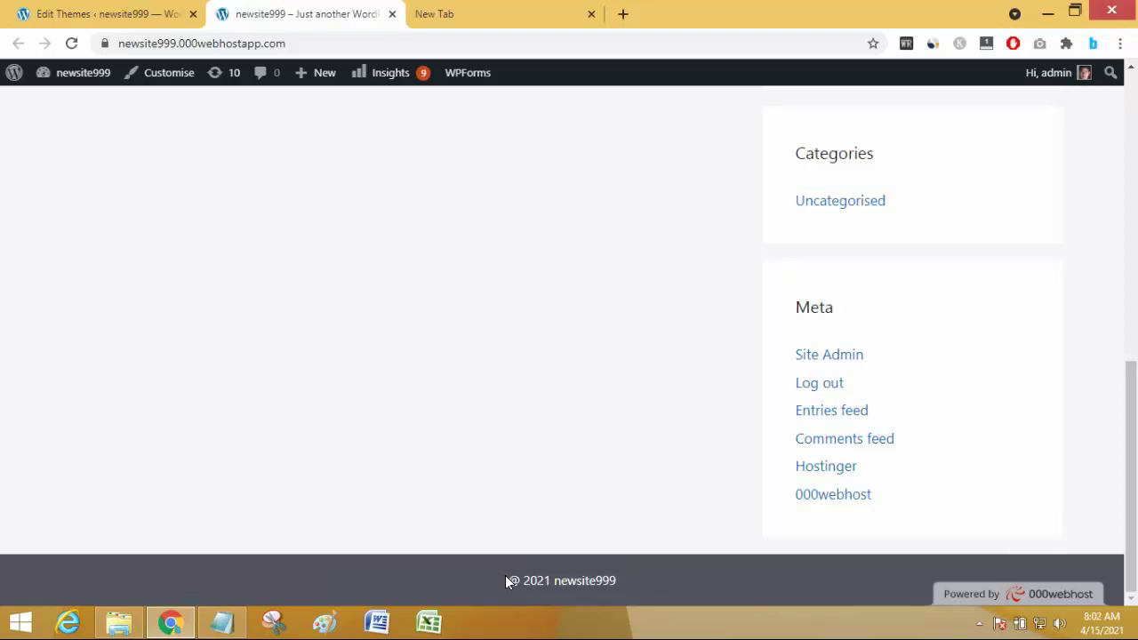
pyautogui.moveTo(507, 576); pyautogui.dragTo(637, 580)
pyautogui.click(563, 577)
pyautogui.moveTo(592, 581); pyautogui.dragTo(622, 583)
pyautogui.moveTo(1132, 457)
pyautogui.mouseDown()
pyautogui.moveTo(1136, 312)
pyautogui.moveTo(1135, 517)
pyautogui.mouseUp()
pyautogui.click(125, 6)
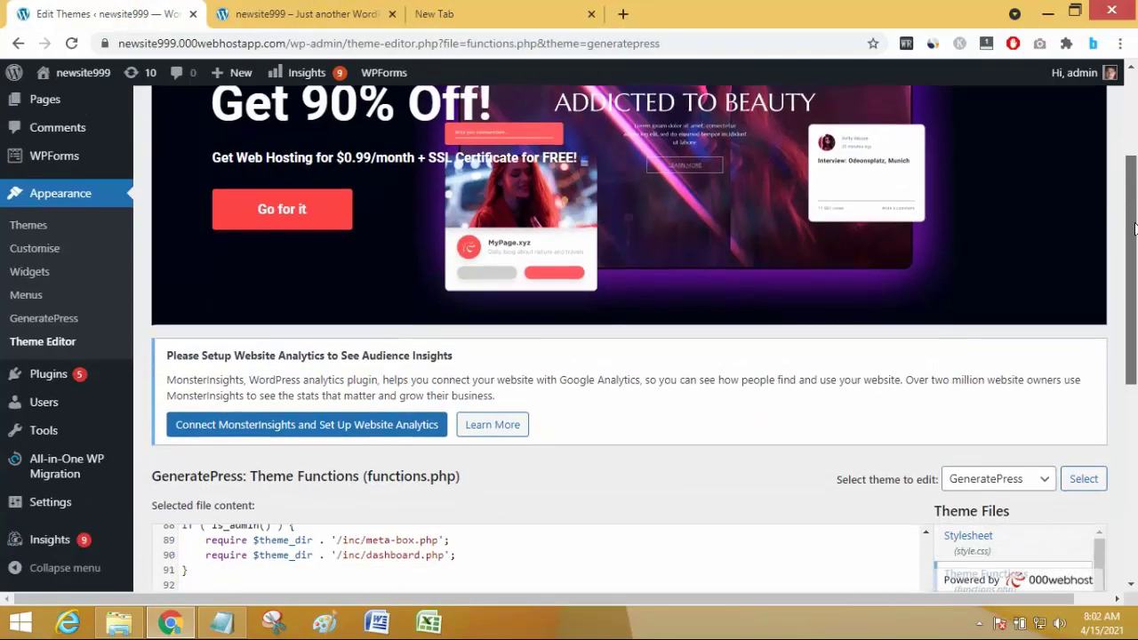
# Review the saved footer code in the editor, then view the site footer again.
pyautogui.moveTo(1132, 133); pyautogui.dragTo(1136, 415)
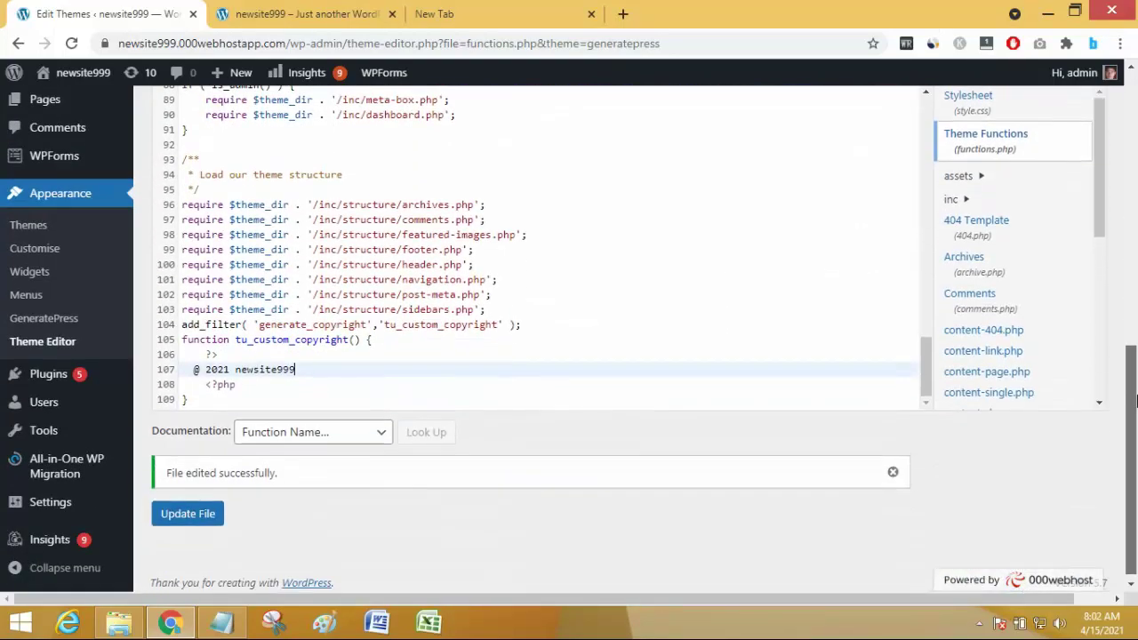
pyautogui.click(310, 11)
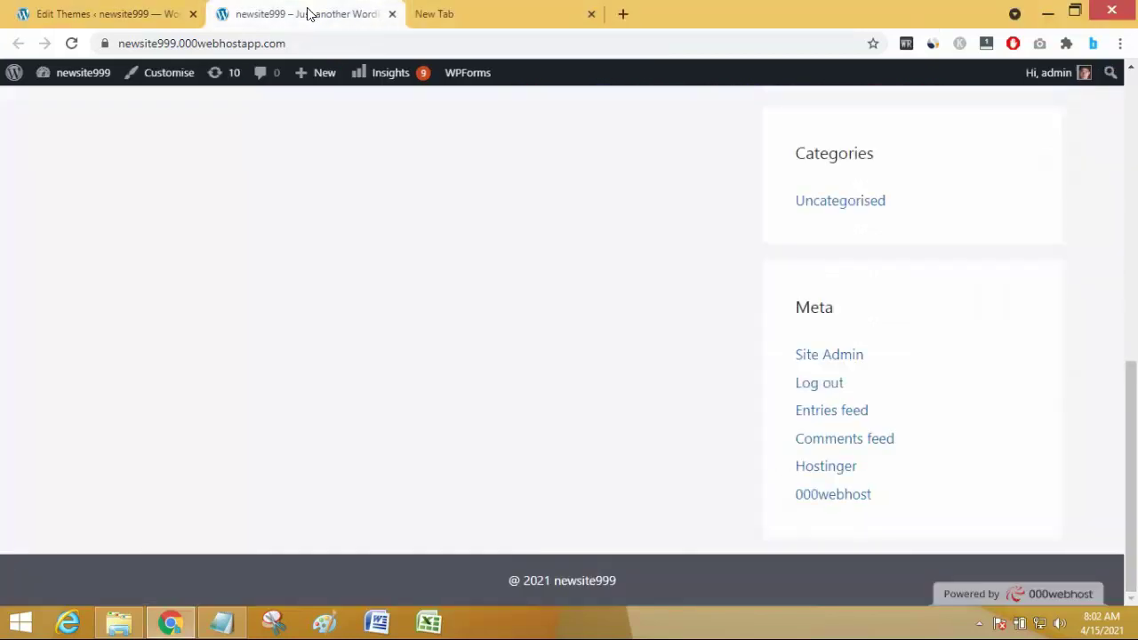